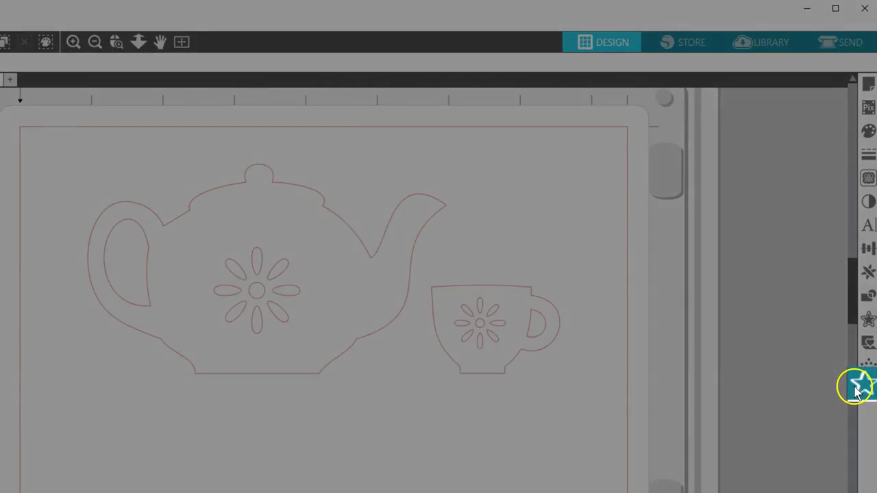
# Step: Open the emboss settings and choose Emboss rather than Deboss for the tea set page
pyautogui.click(856, 388)
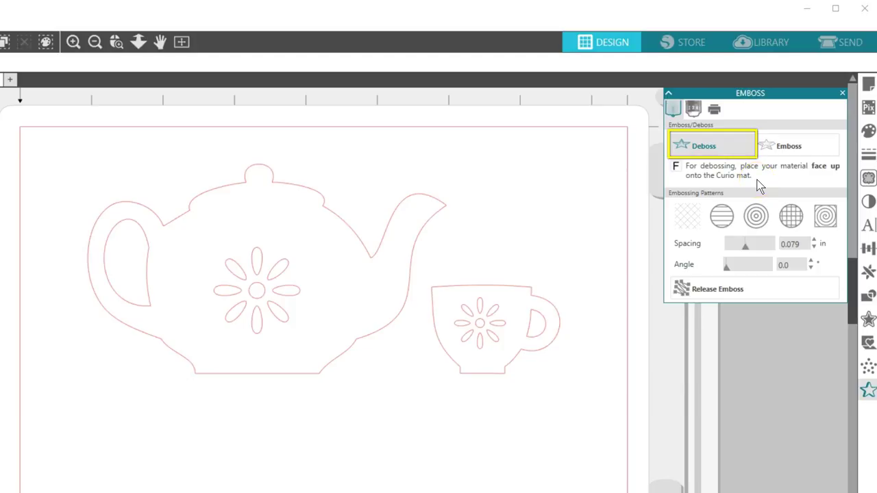
pyautogui.click(826, 151)
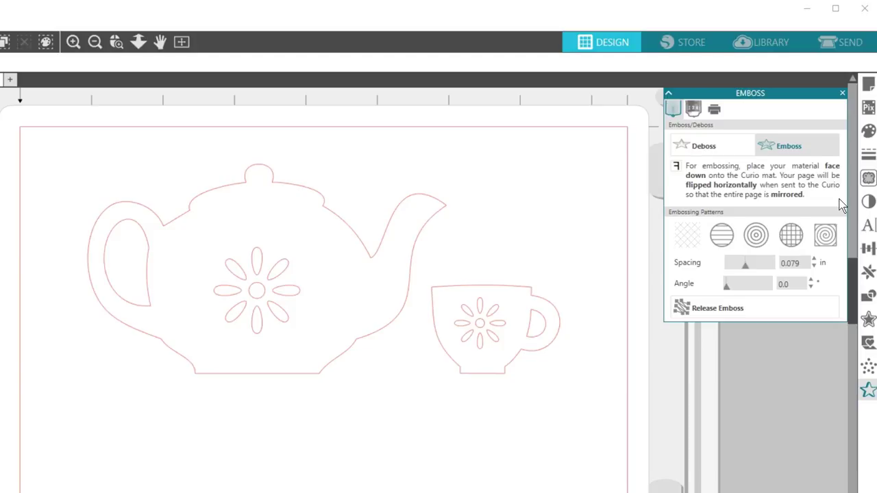
pyautogui.moveTo(819, 94); pyautogui.dragTo(728, 172)
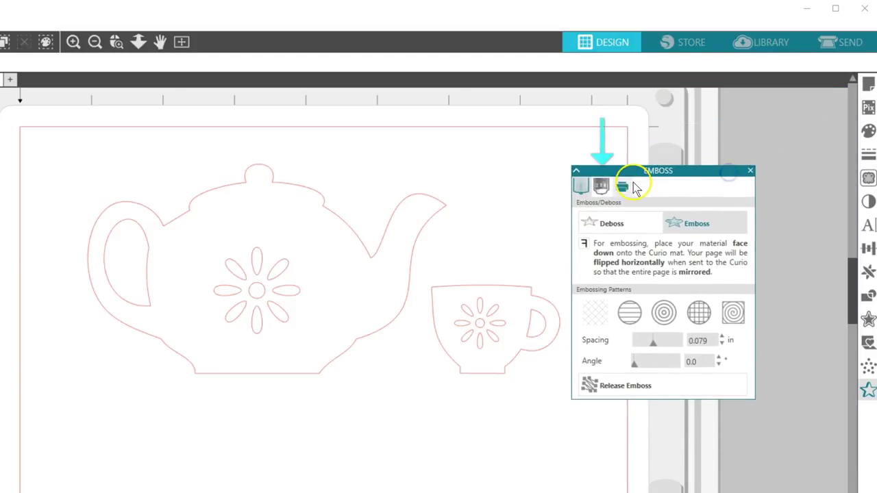
# Step: Apply Score & Emboss lines to the teapot and teacup with the Fine tool and 1 pass, and inspect the lines up close
pyautogui.click(603, 189)
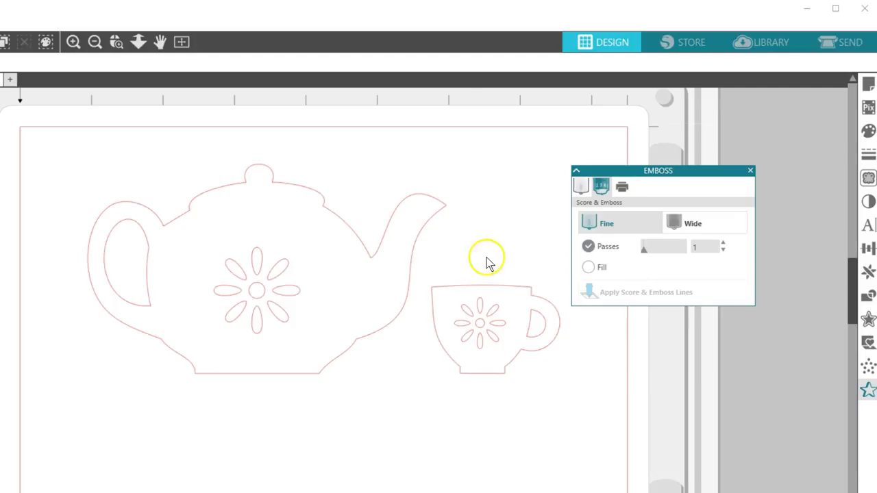
pyautogui.click(466, 297)
pyautogui.click(629, 297)
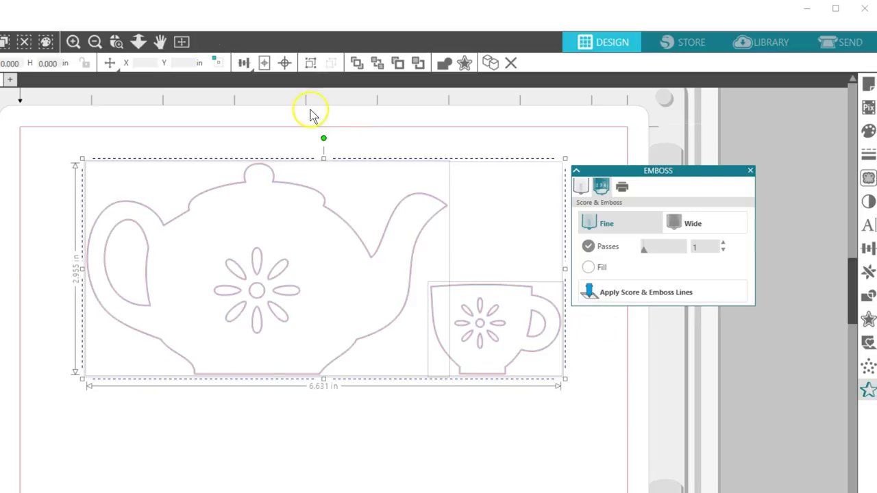
pyautogui.click(138, 42)
pyautogui.moveTo(249, 187); pyautogui.dragTo(237, 295)
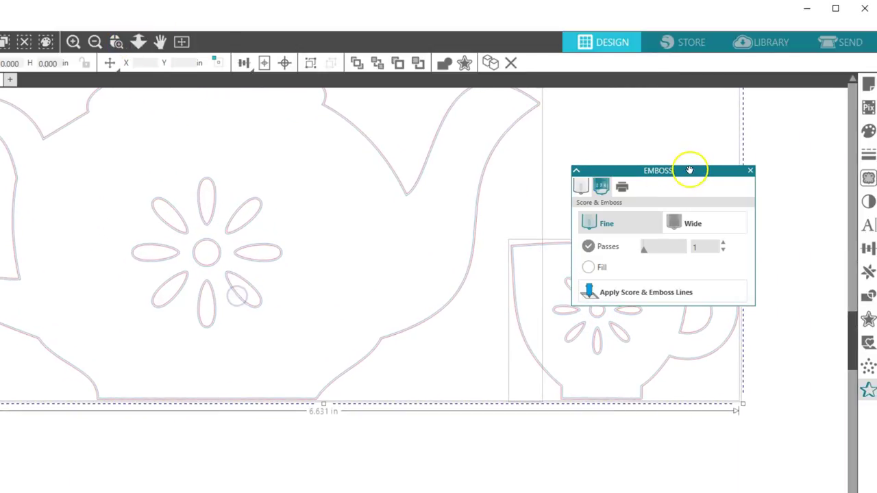
pyautogui.scroll(3, 695, 133)
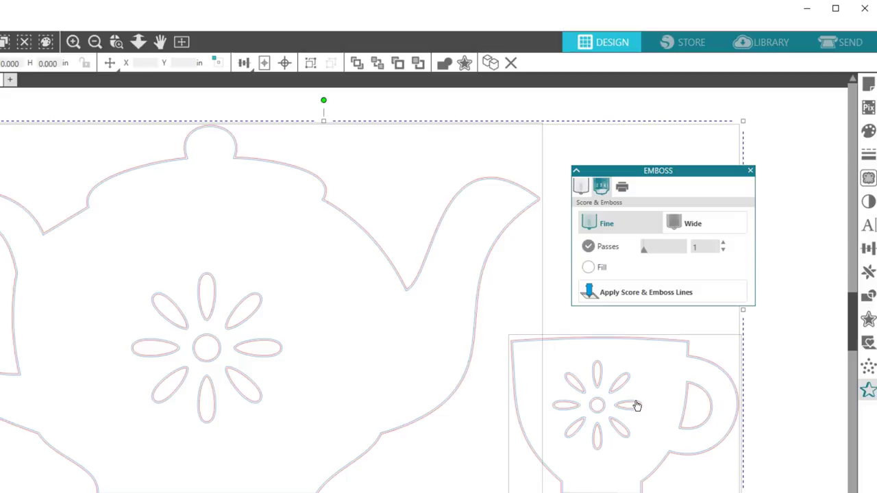
# Step: Try applying the Fine Score & Emboss lines to the teapot and teacup with 2 passes and with one additional pass
pyautogui.click(723, 243)
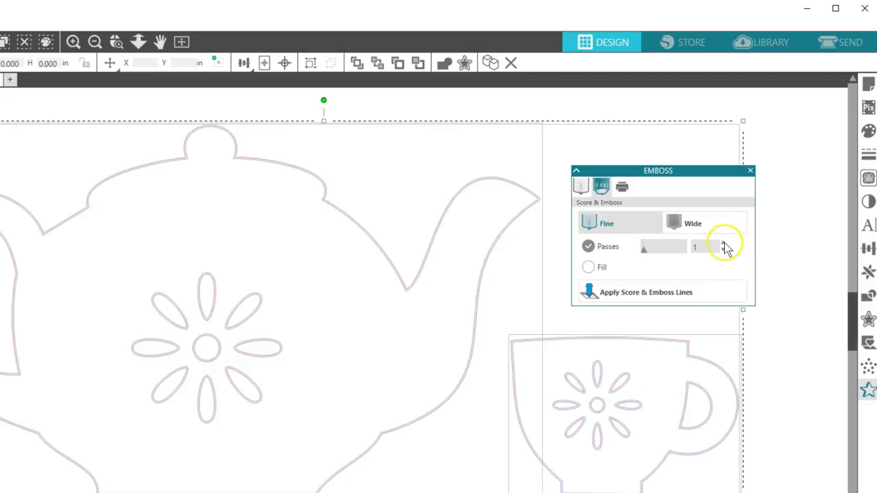
pyautogui.click(656, 295)
pyautogui.click(137, 42)
pyautogui.moveTo(163, 154); pyautogui.dragTo(150, 254)
pyautogui.click(172, 254)
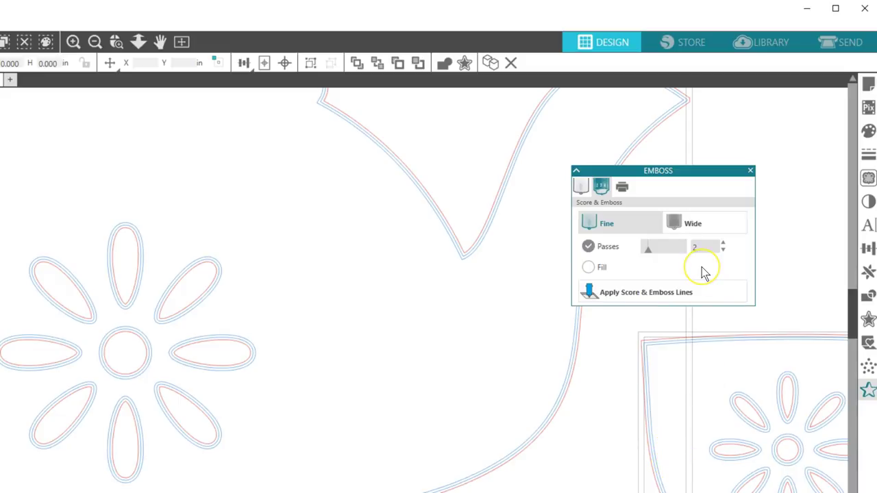
pyautogui.click(722, 244)
pyautogui.click(695, 293)
# Step: Set the passes back to 1 and reapply the Fine Score & Emboss lines to the teapot and teacup
pyautogui.moveTo(652, 248)
pyautogui.mouseDown()
pyautogui.moveTo(683, 248)
pyautogui.moveTo(640, 254)
pyautogui.mouseUp()
pyautogui.click(658, 293)
pyautogui.click(649, 293)
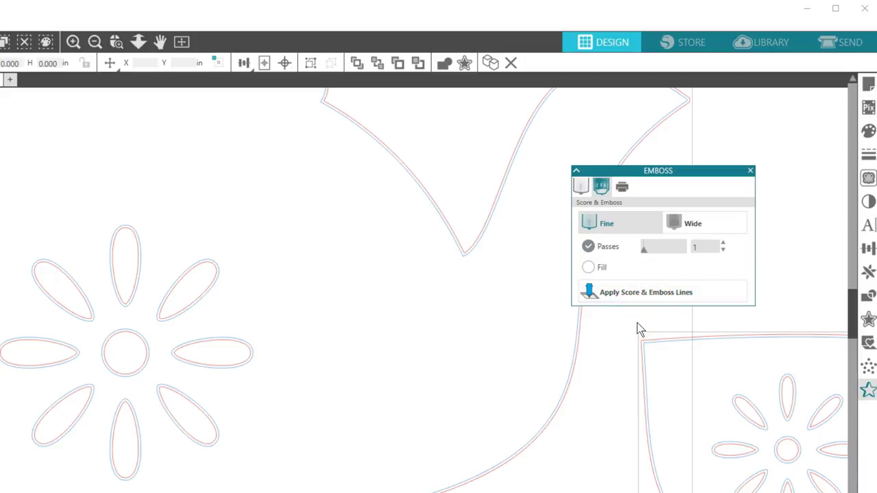
pyautogui.click(181, 41)
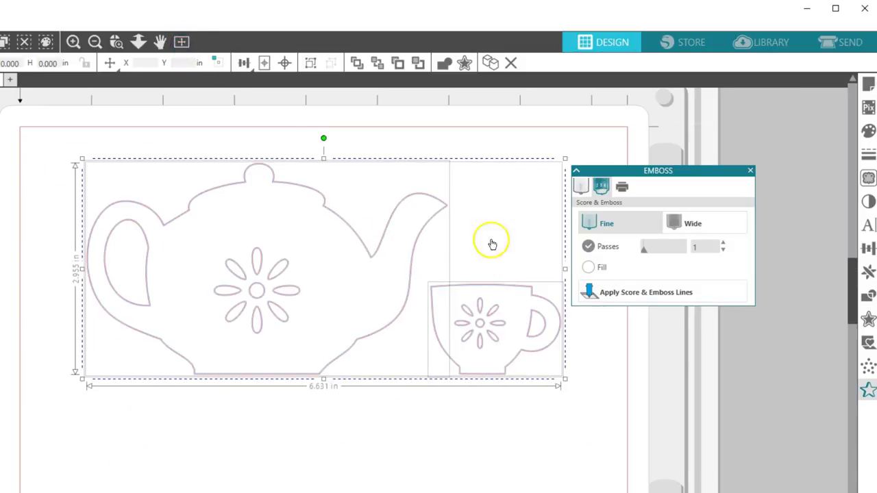
# Step: Set the Score & Emboss lines to Fill, try them on the teapot and teacup, and undo that application
pyautogui.click(587, 268)
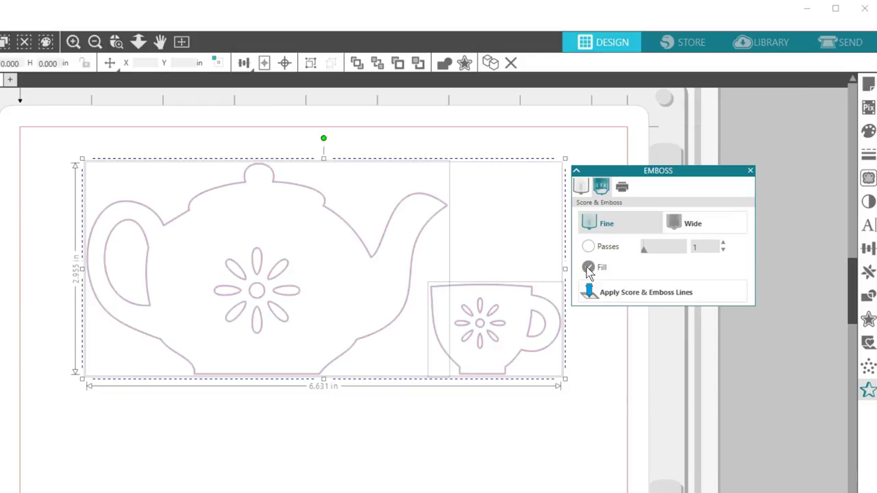
pyautogui.click(599, 293)
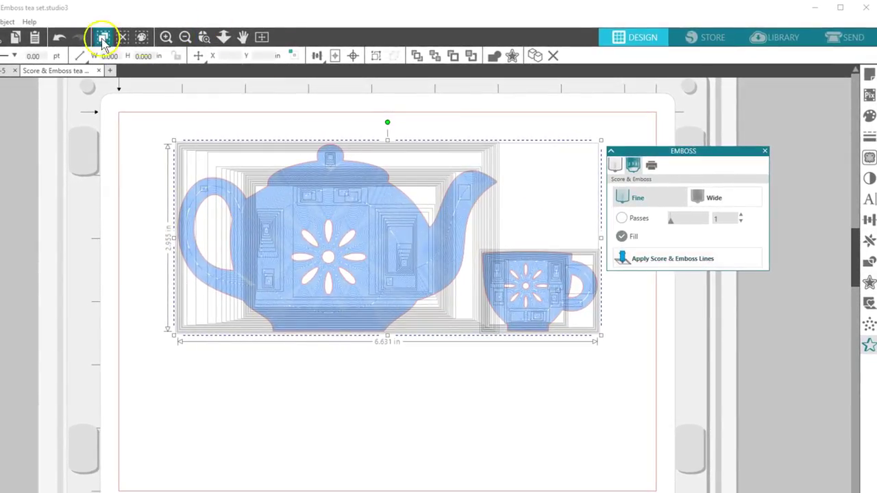
pyautogui.click(59, 39)
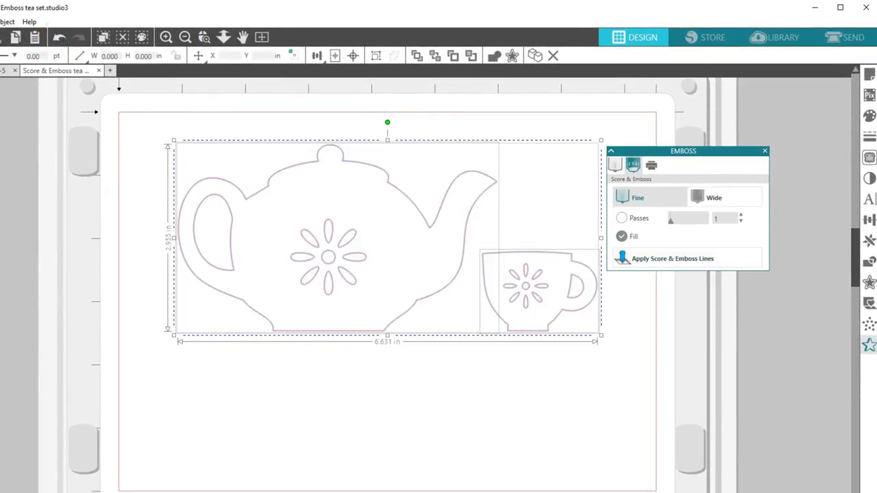
# Step: Select the "together" word design and apply Fine Score & Emboss lines with Fill to it
pyautogui.click(237, 279)
pyautogui.moveTo(238, 279); pyautogui.dragTo(576, 363)
pyautogui.click(637, 261)
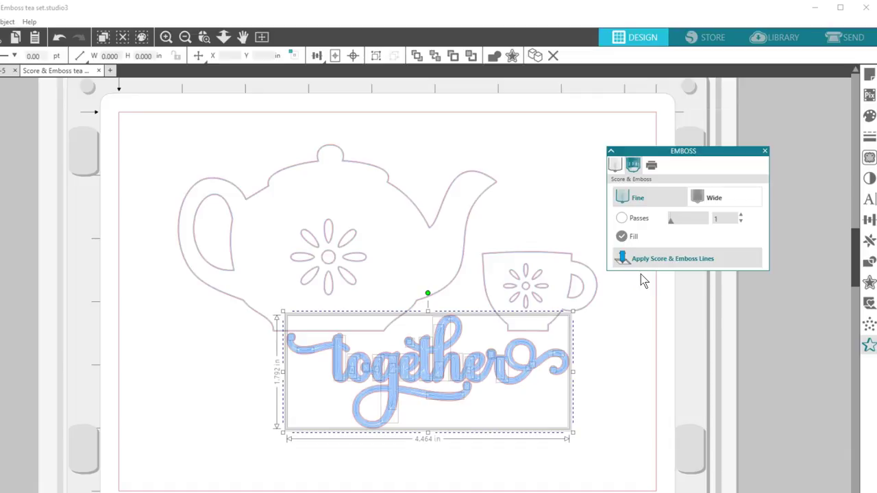
# Step: Open the page setup with the emboss settings docked beneath it and set the cutting mat to Curio (emboss) 8.5 x 6 in
pyautogui.click(869, 75)
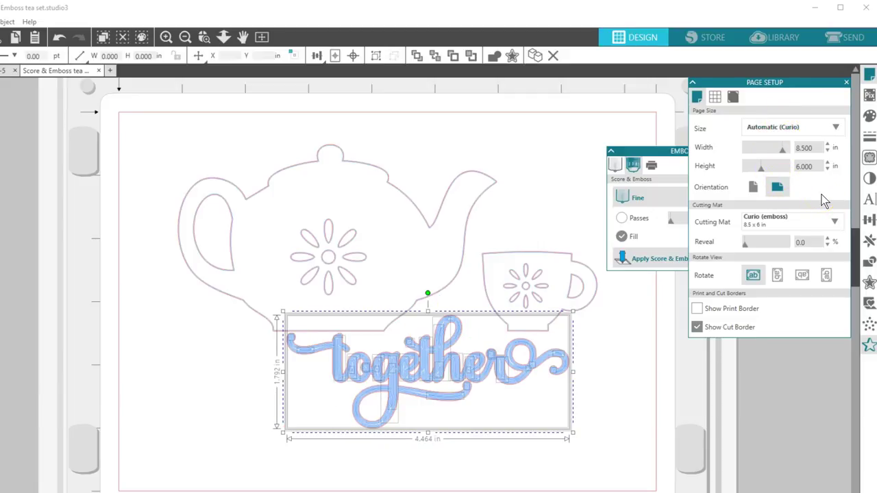
pyautogui.moveTo(651, 151); pyautogui.dragTo(730, 349)
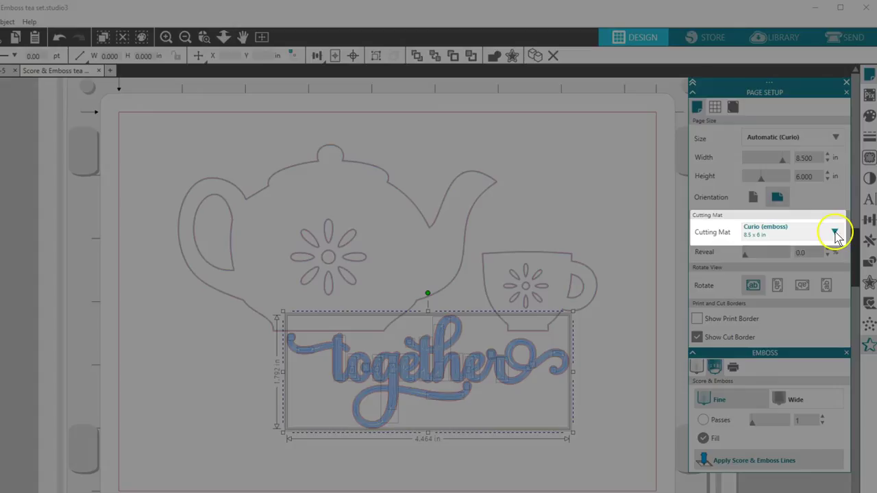
pyautogui.click(836, 235)
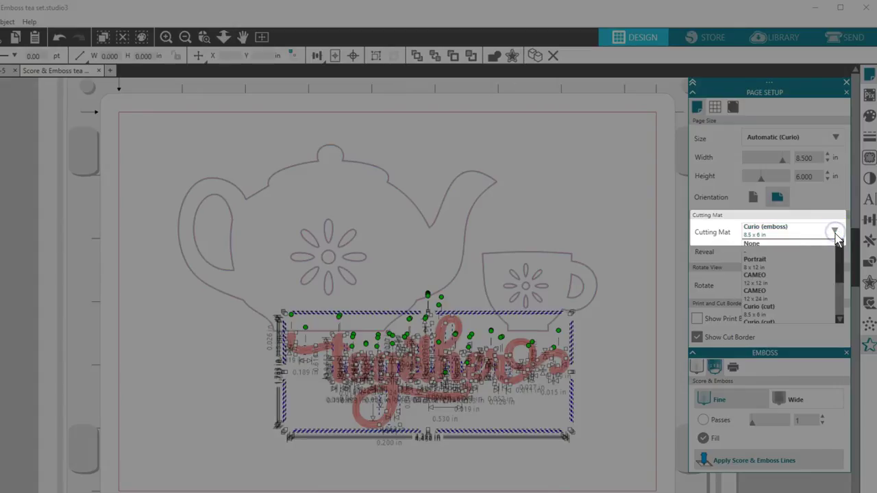
pyautogui.moveTo(838, 250); pyautogui.dragTo(841, 269)
pyautogui.scroll(-2, 842, 269)
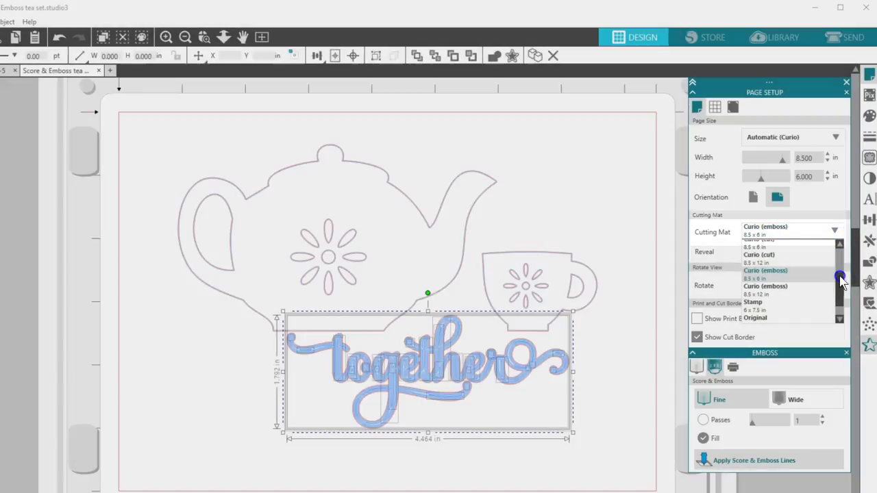
pyautogui.click(794, 272)
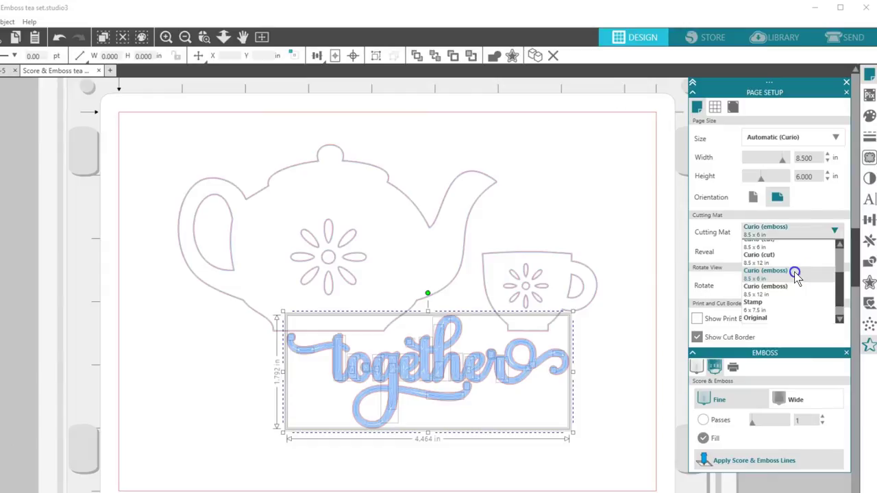
pyautogui.click(849, 233)
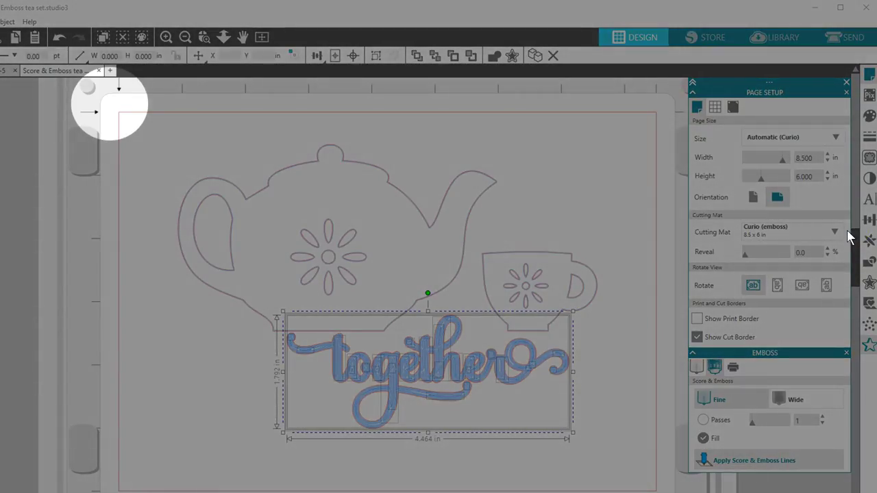
# Step: Go to the send settings, review Tool 1's Score & Emboss Paper score settings, and expand Tool 2's settings
pyautogui.scroll(2, 137, 102)
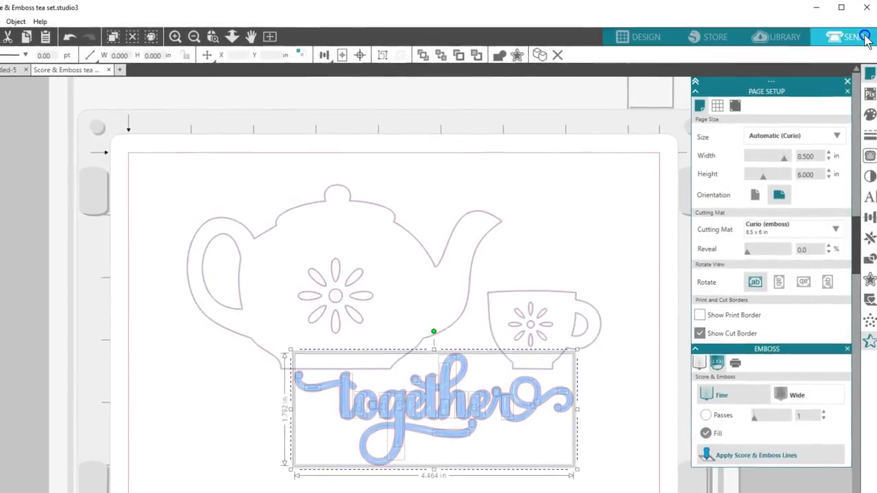
pyautogui.click(849, 37)
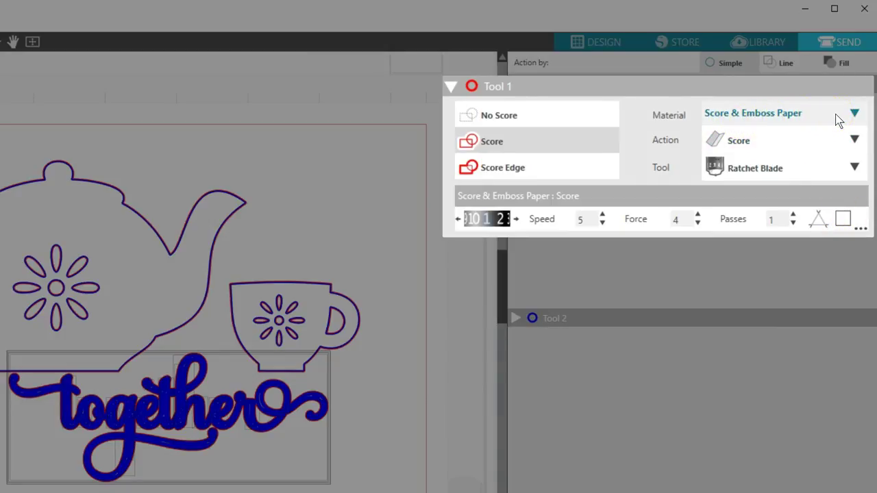
pyautogui.click(873, 117)
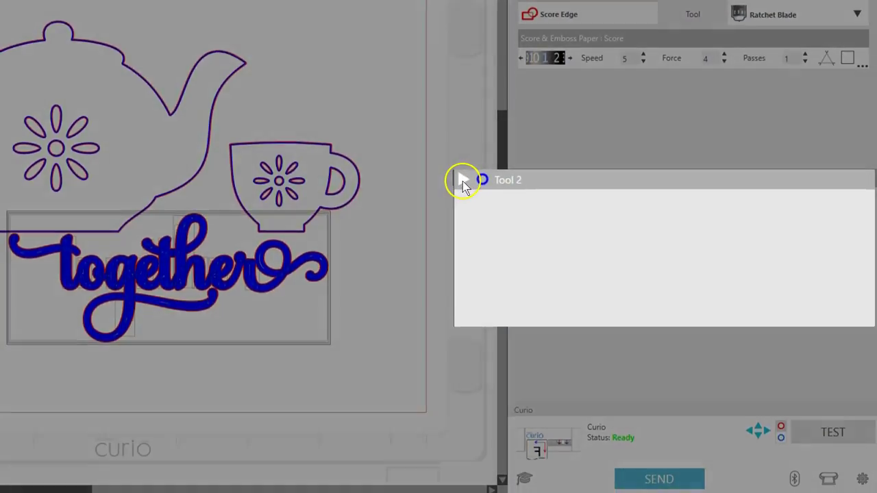
pyautogui.click(460, 180)
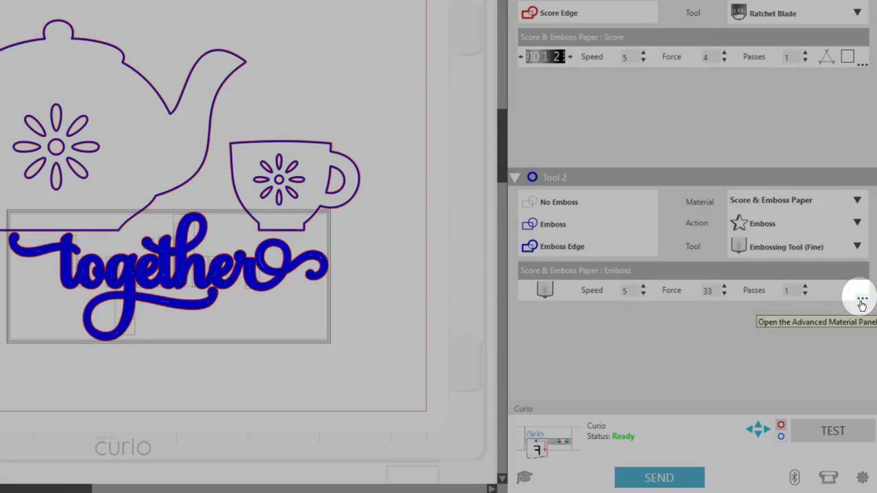
# Step: Review the advanced Emboss material settings for Tool 2's Score & Emboss Paper, including its platform height, and close them
pyautogui.click(862, 302)
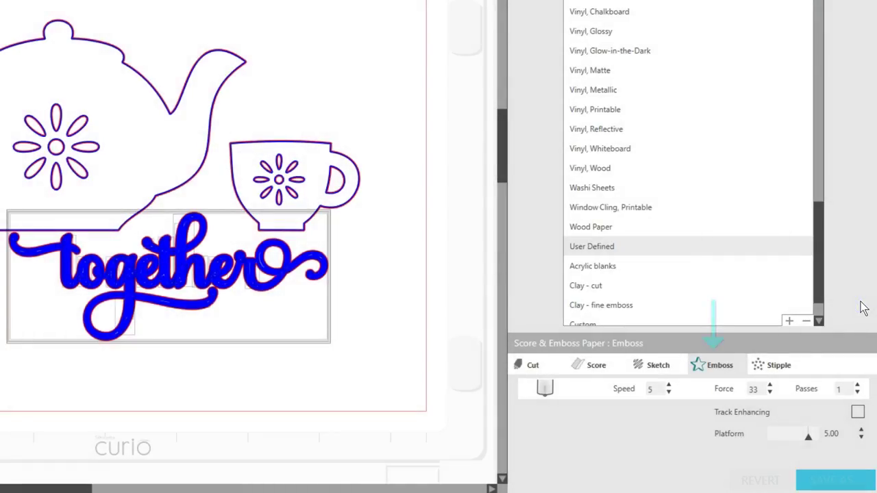
pyautogui.click(718, 370)
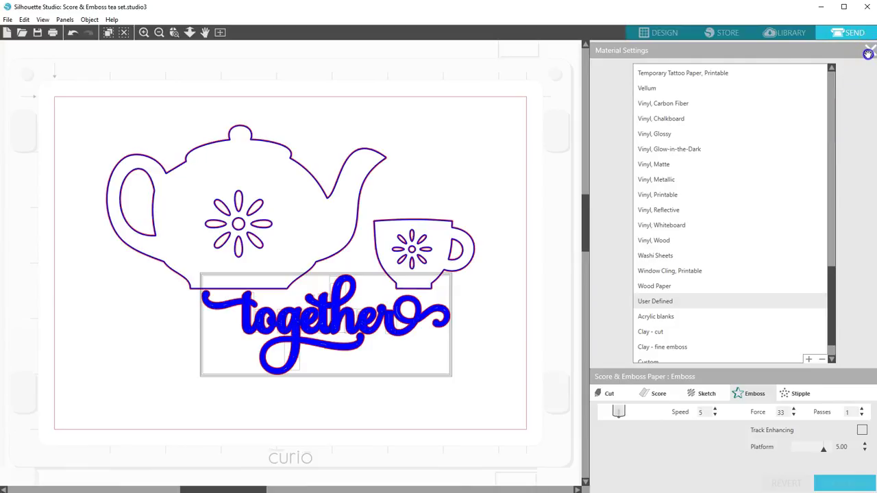
pyautogui.click(868, 53)
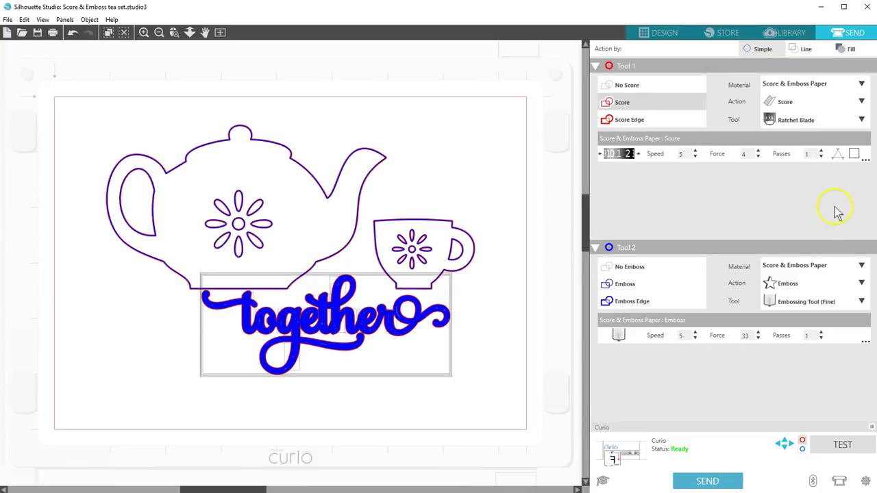